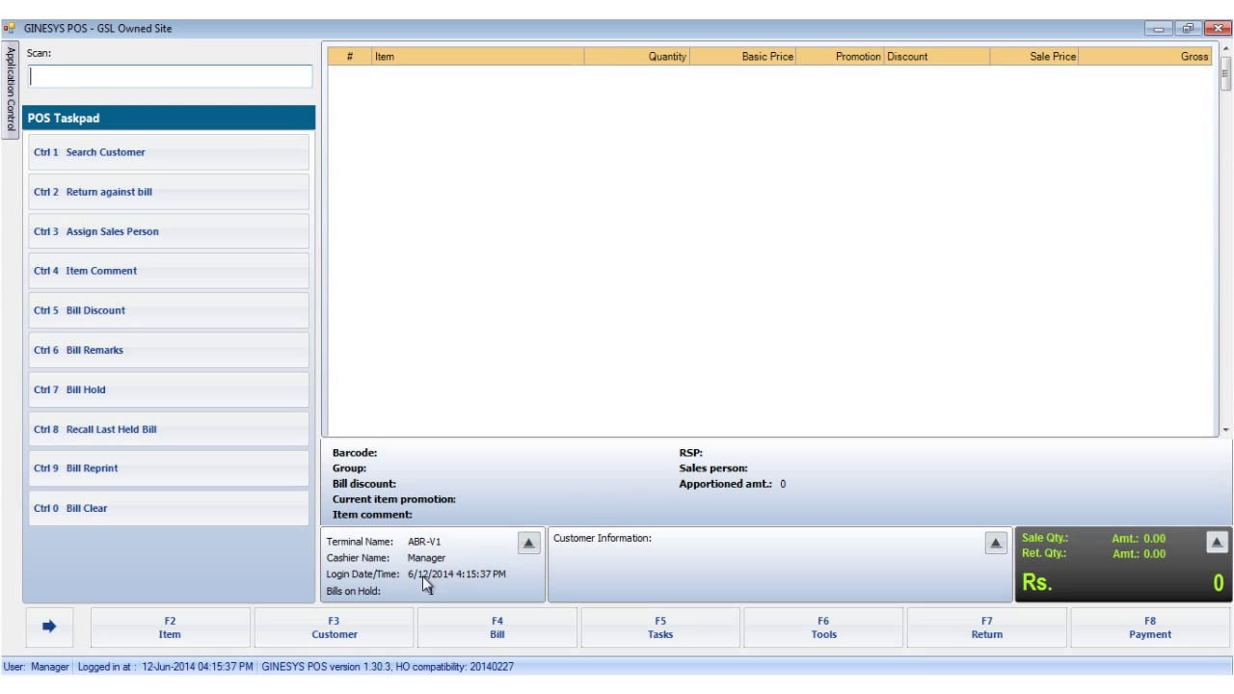
# - Bring up the F3 Customer action menu from the empty bill
pyautogui.click(366, 619)
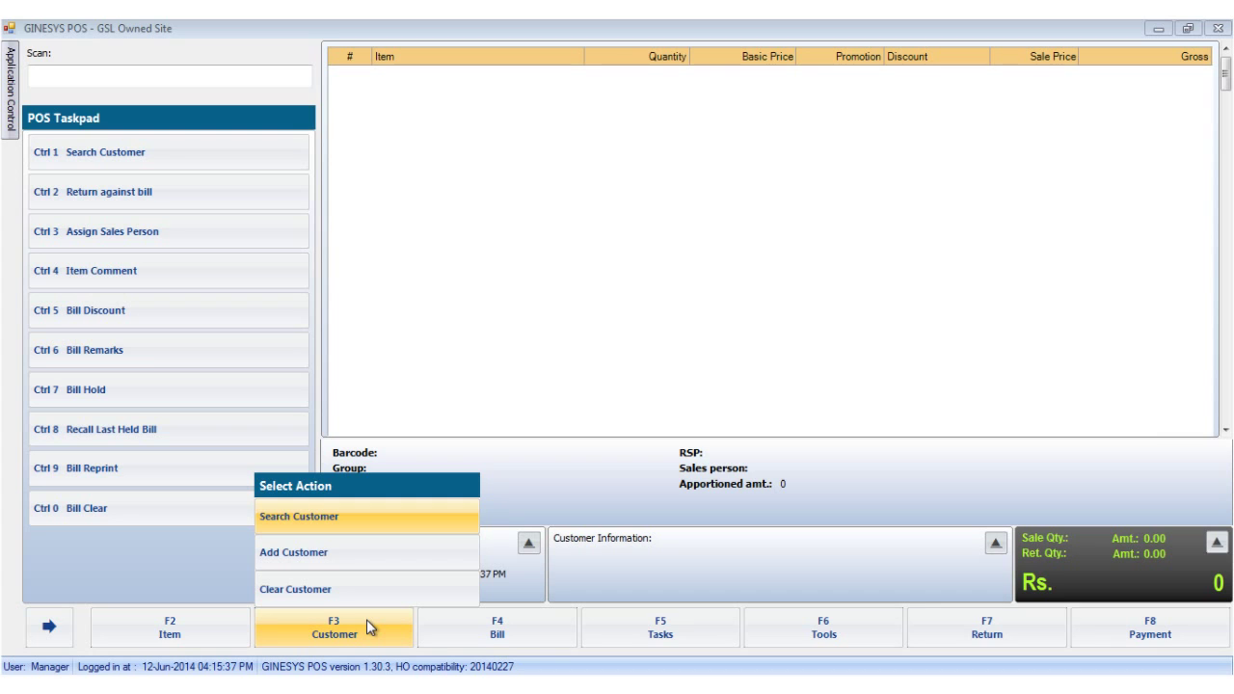
# - Add a new customer, entering her first name, last name, mobile number and Female gender
pyautogui.click(323, 555)
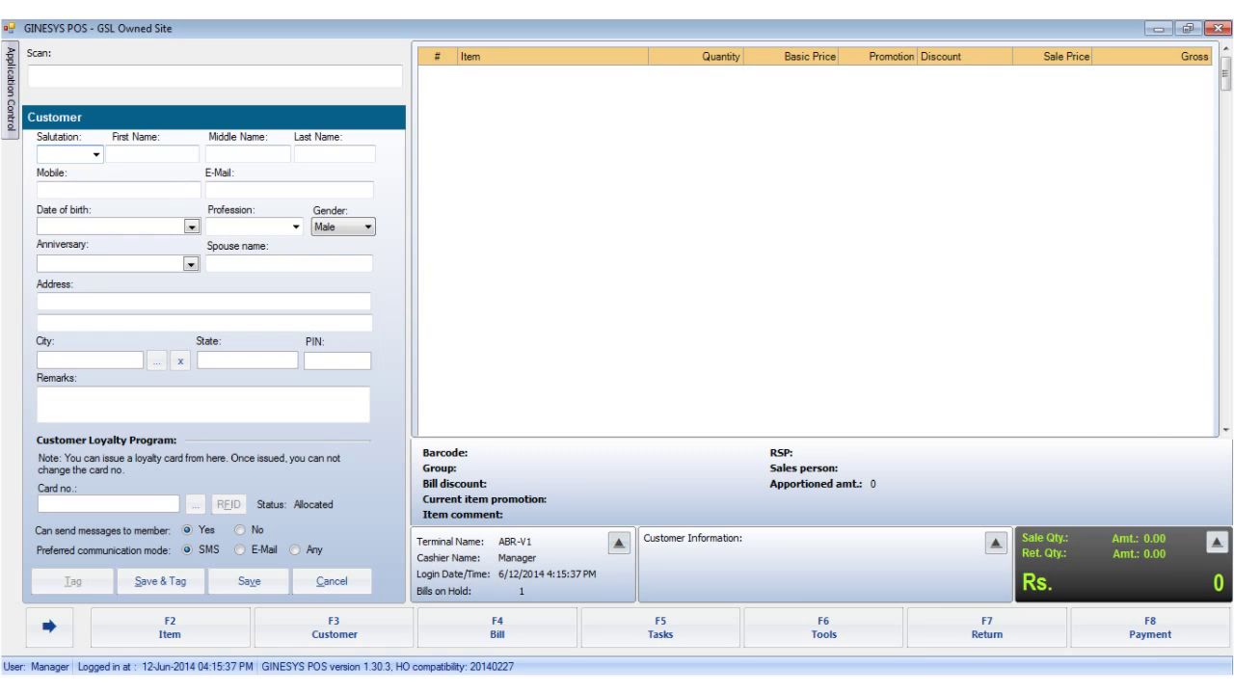
pyautogui.click(163, 154)
pyautogui.press('Tab')
pyautogui.press('Tab')
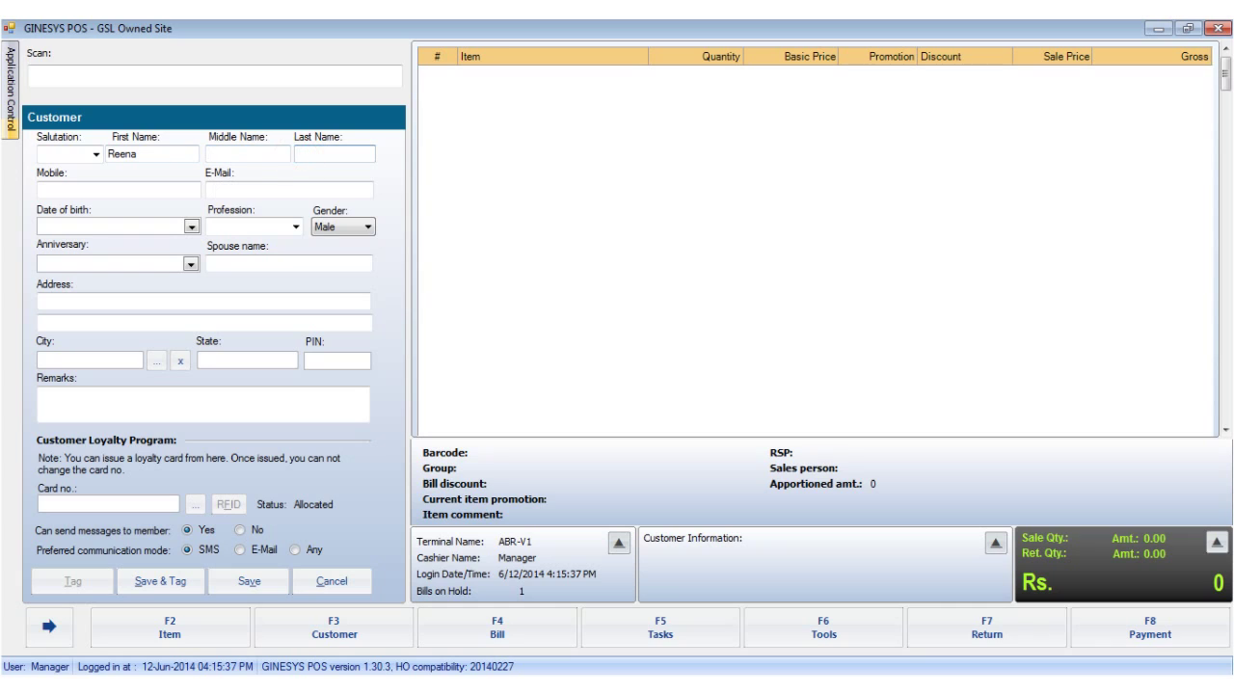
pyautogui.click(111, 189)
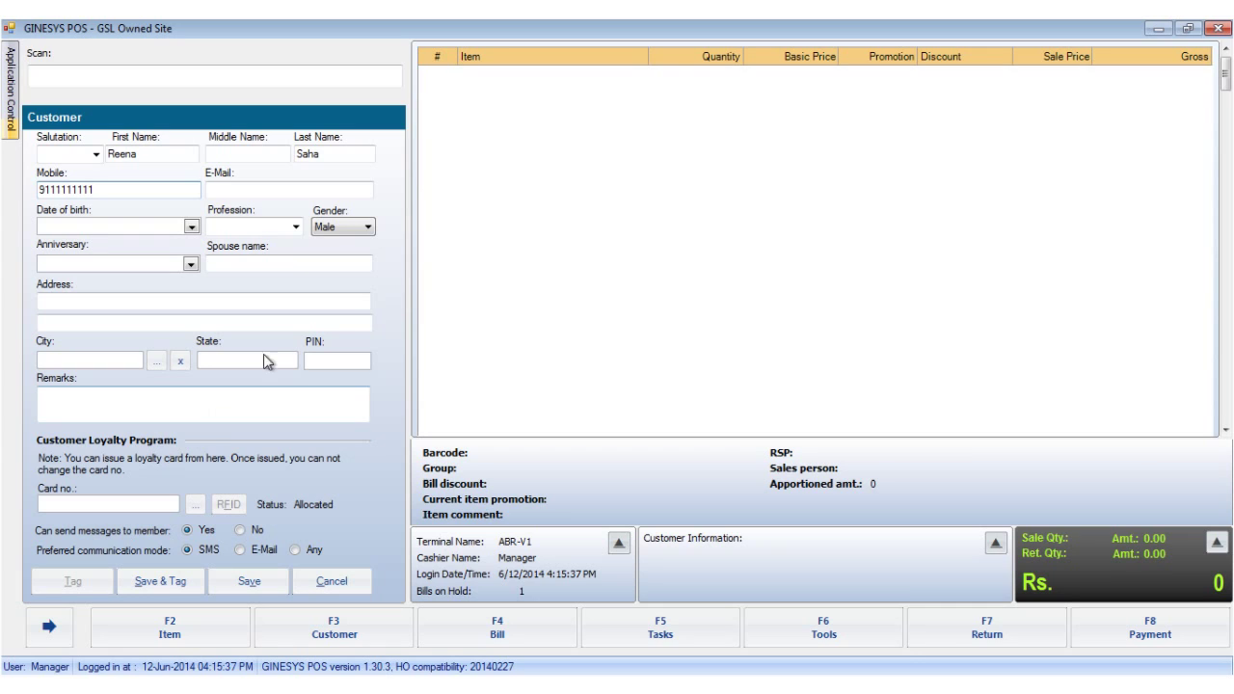
pyautogui.click(340, 227)
pyautogui.click(329, 256)
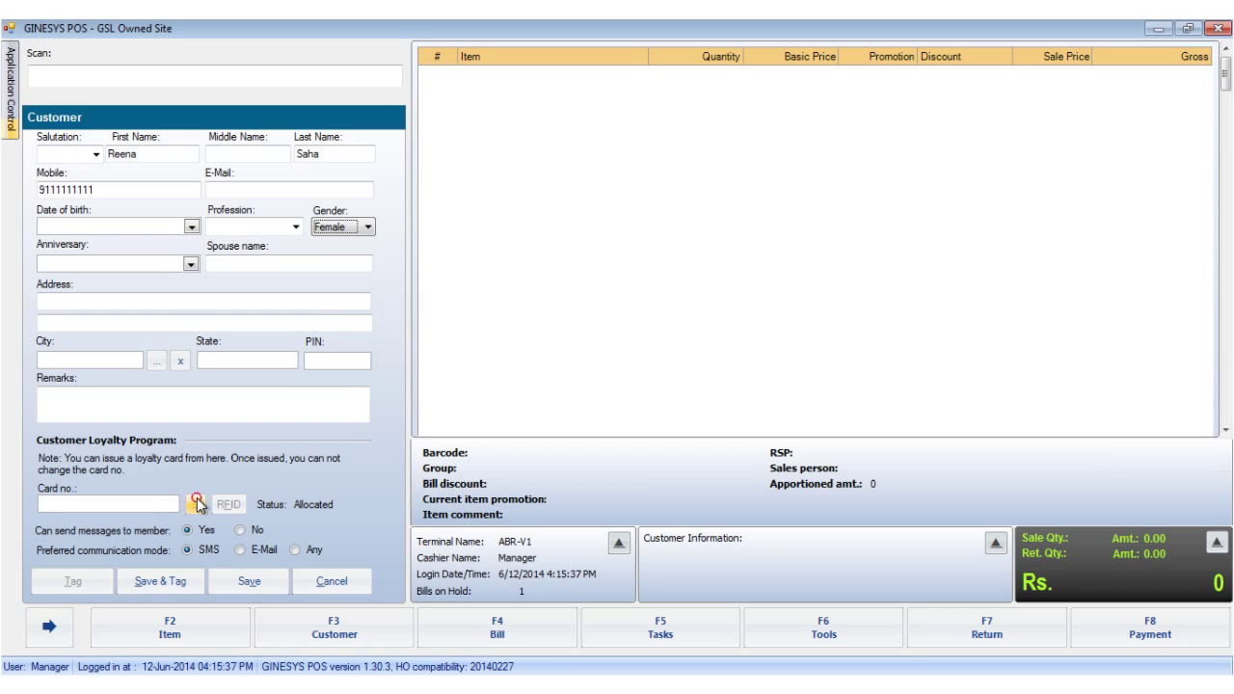
# - Assign an available loyalty card from Card Lookup to the new customer
pyautogui.click(196, 504)
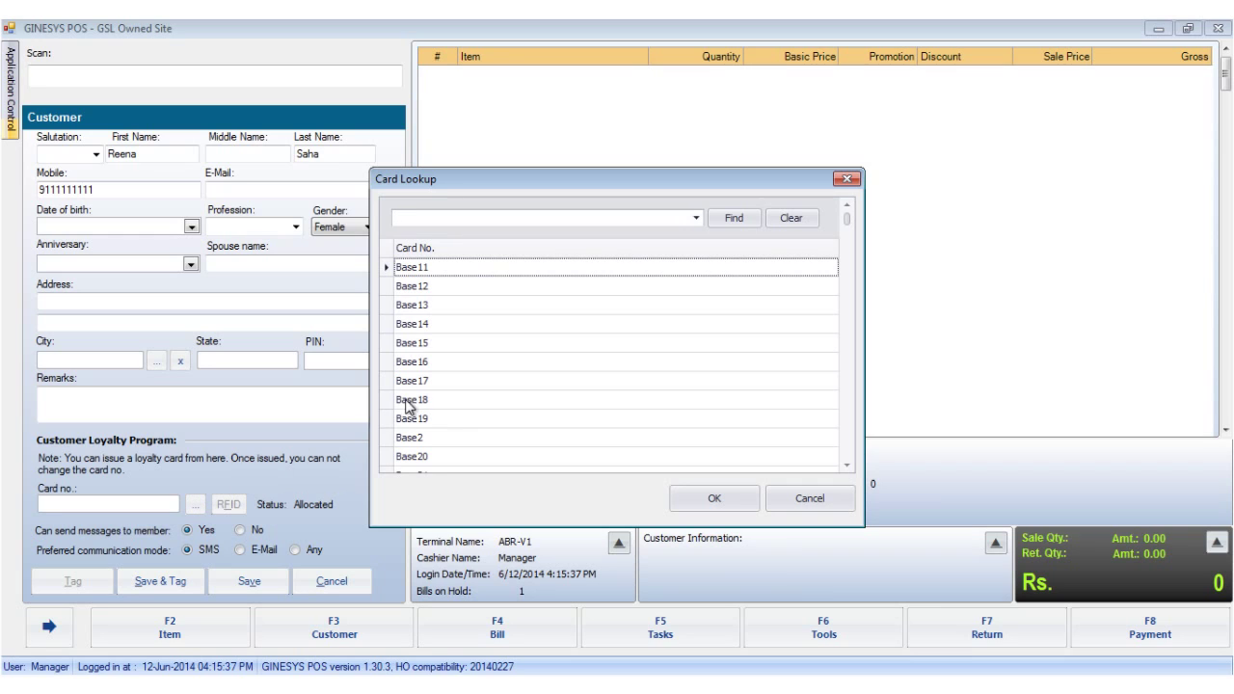
pyautogui.click(471, 378)
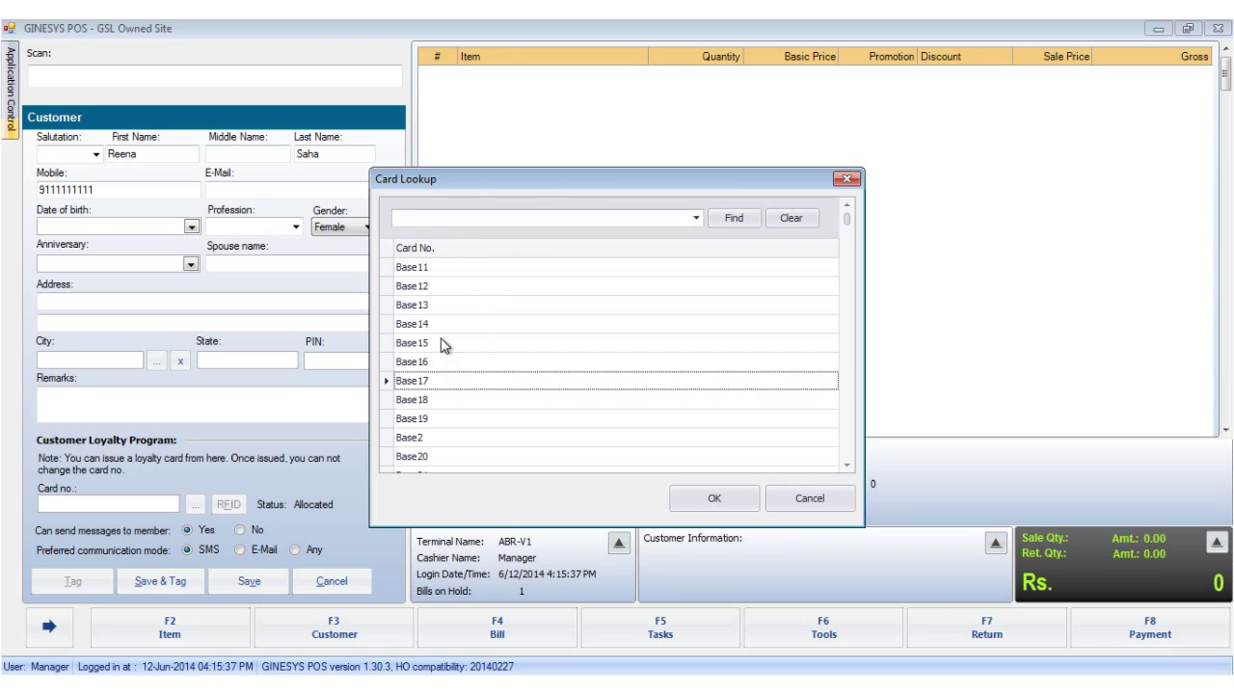
pyautogui.click(690, 497)
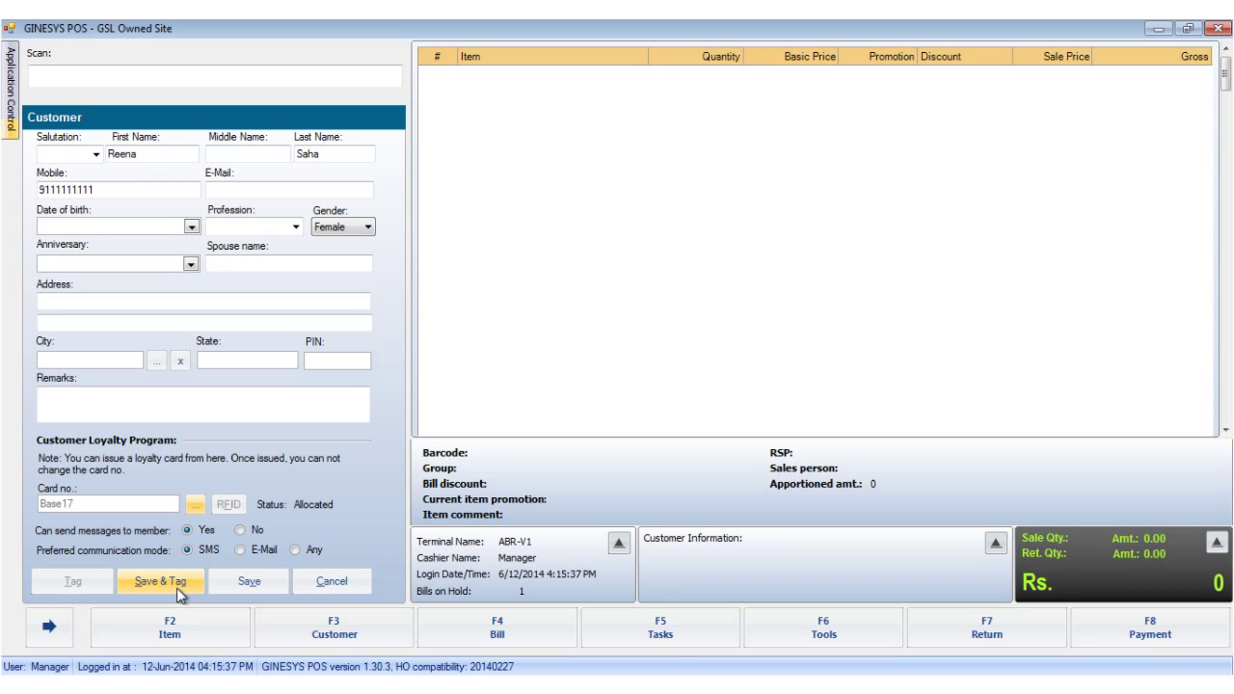
# - Save & Tag the customer record, confirm the saved message, and close the Customer form
pyautogui.click(240, 581)
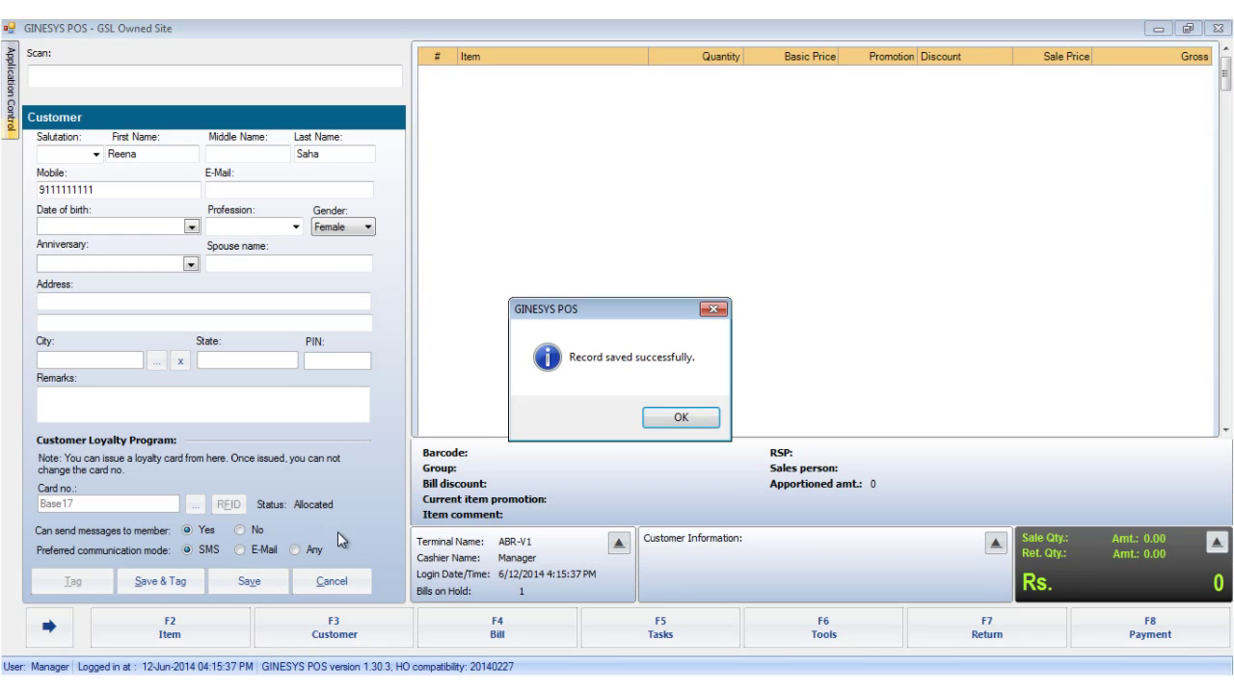
pyautogui.click(678, 416)
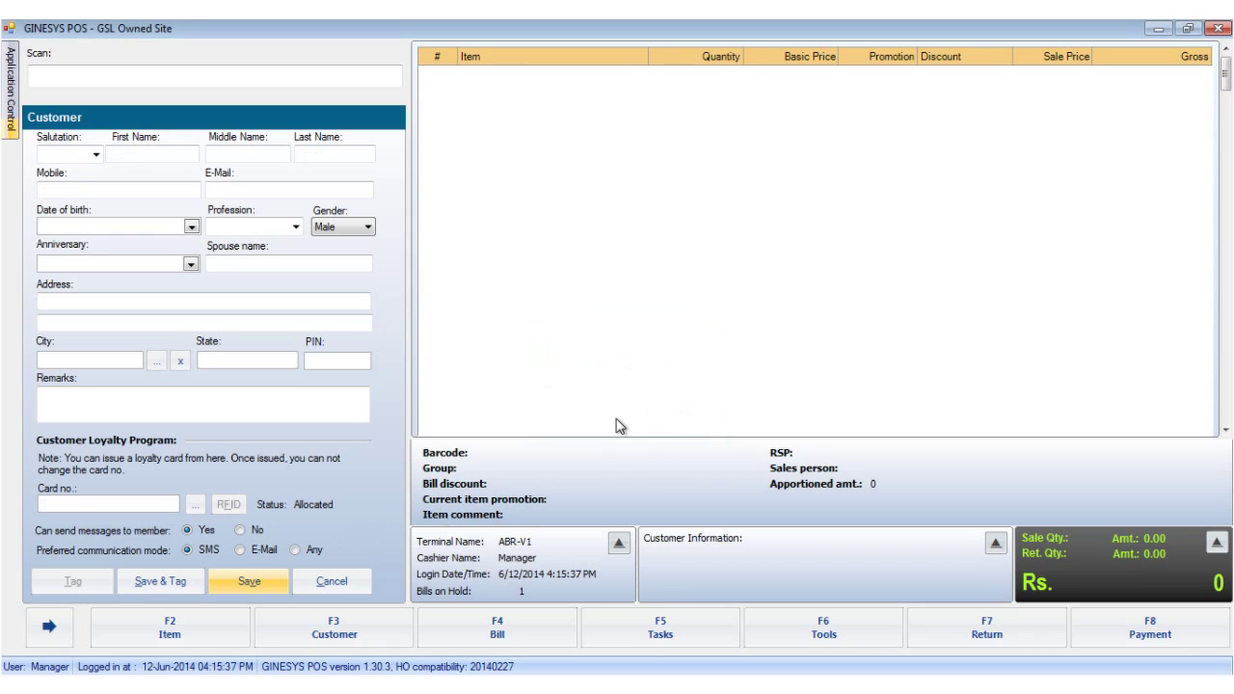
pyautogui.click(319, 582)
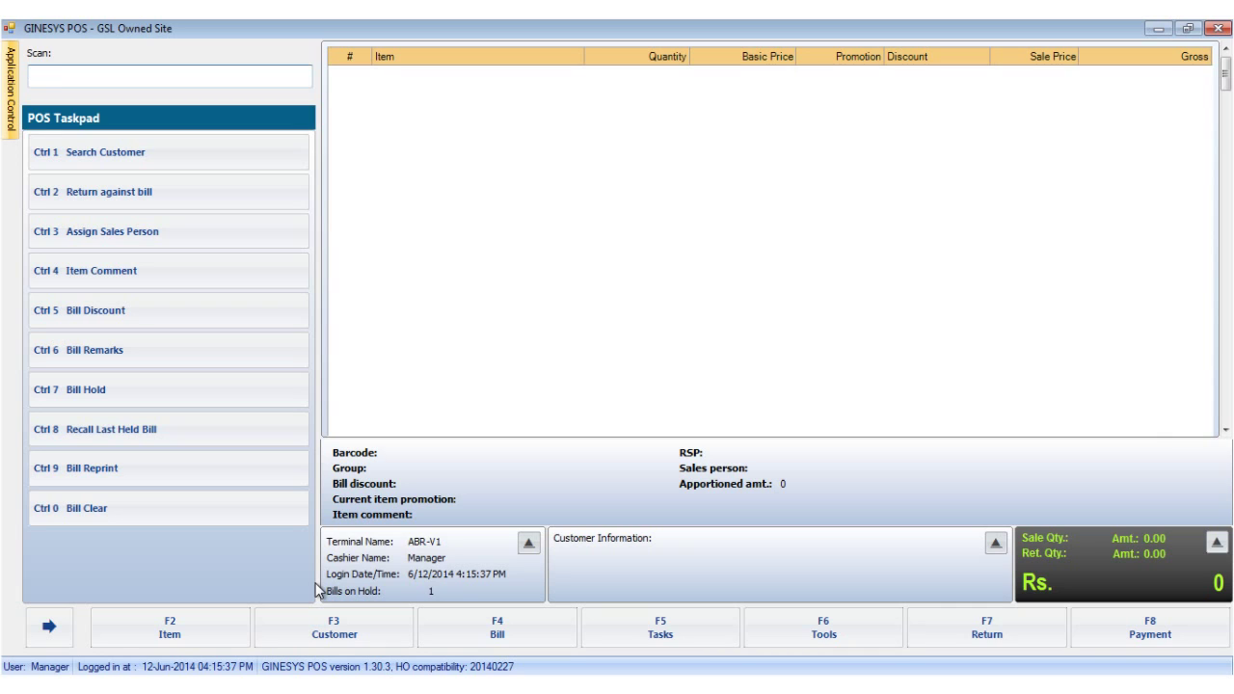
# - Search customers by the new customer's first name to find her record and loyalty card
pyautogui.click(312, 633)
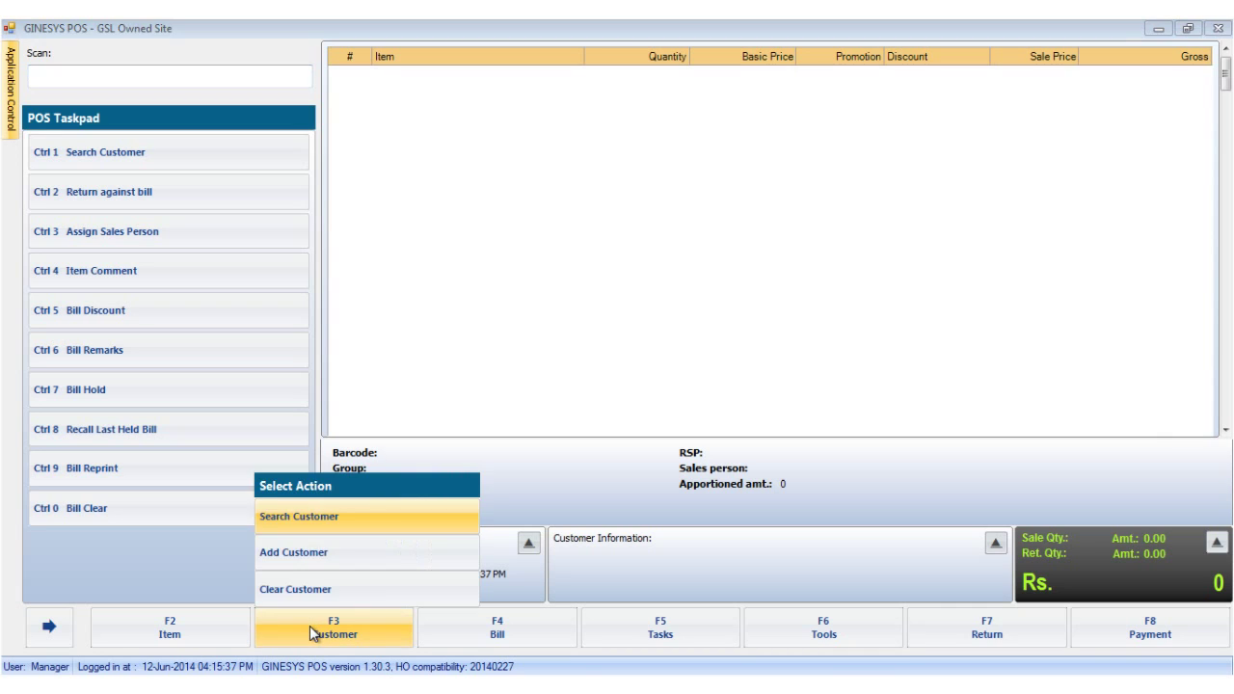
pyautogui.click(309, 518)
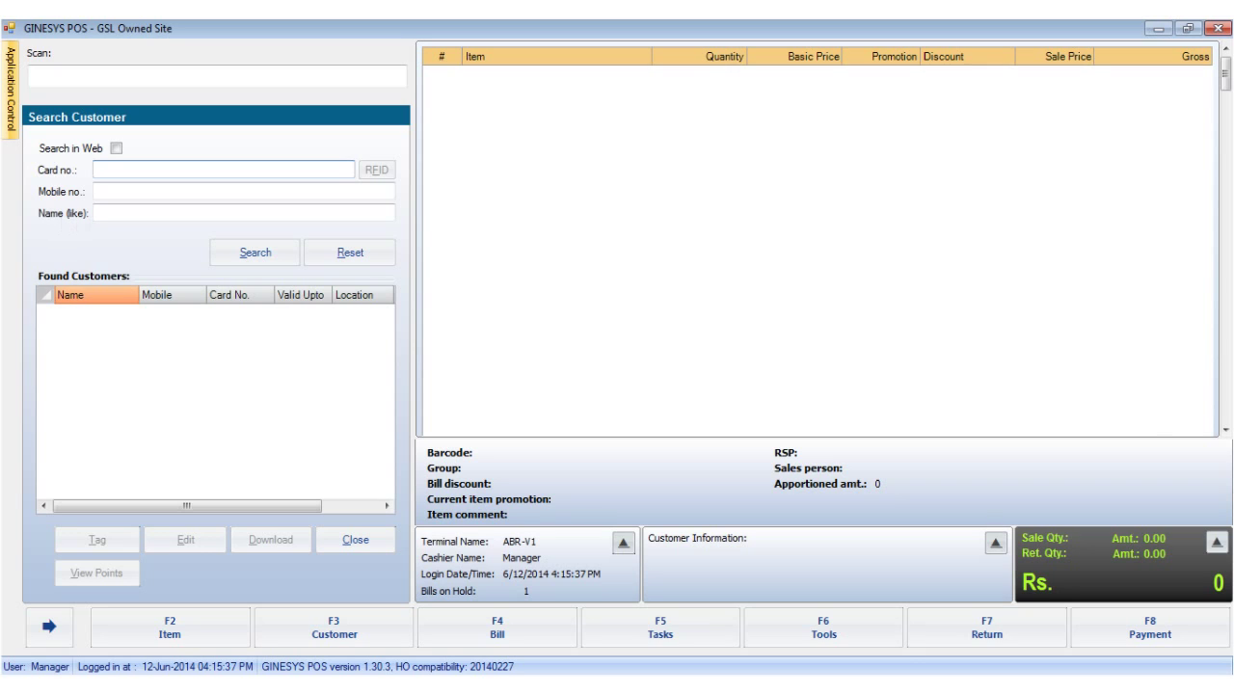
pyautogui.click(96, 213)
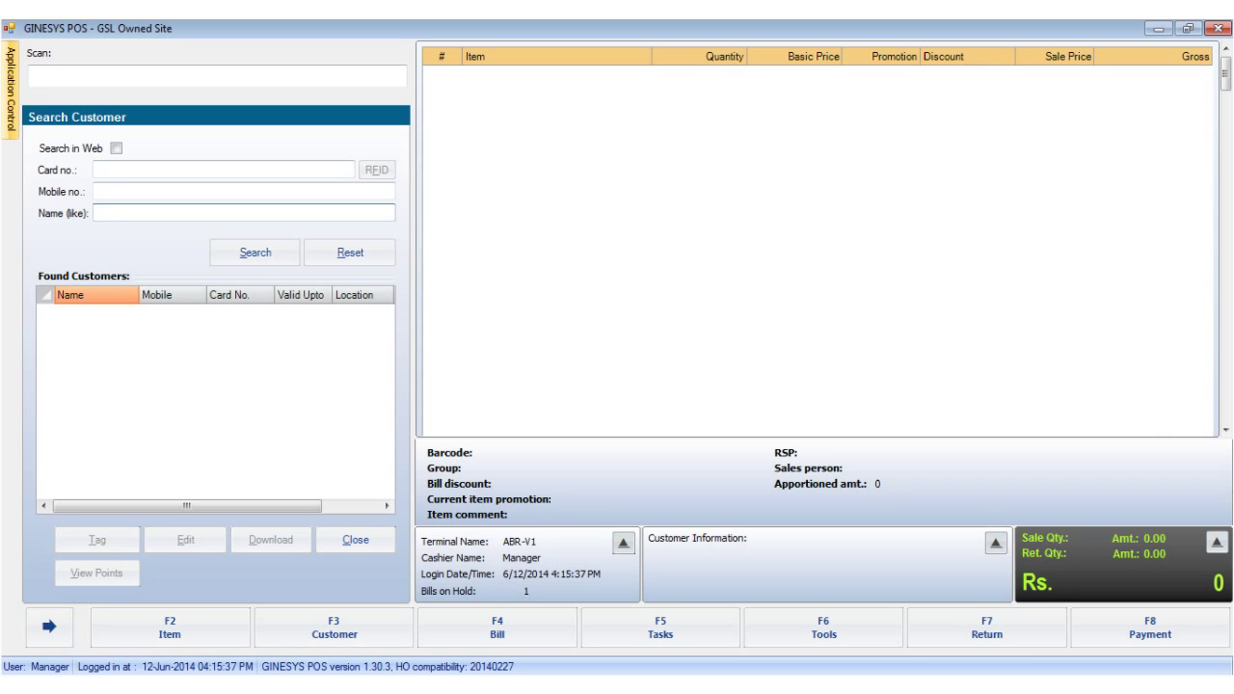
pyautogui.write('reena')
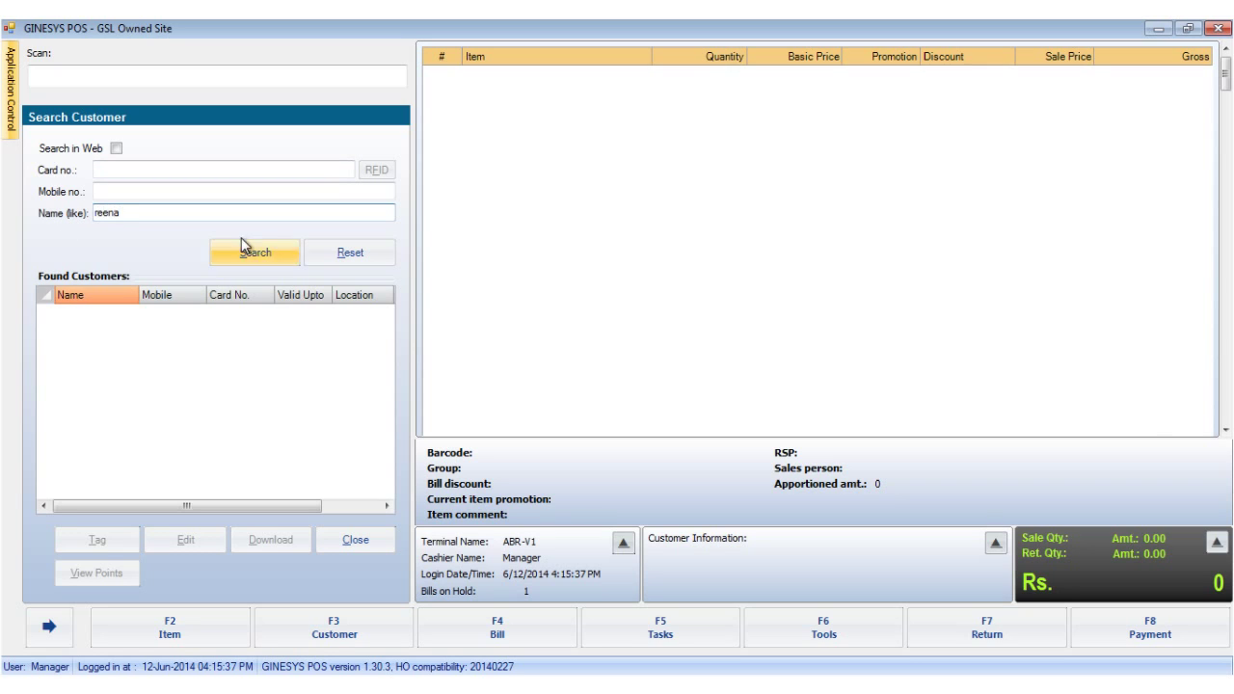
pyautogui.click(276, 261)
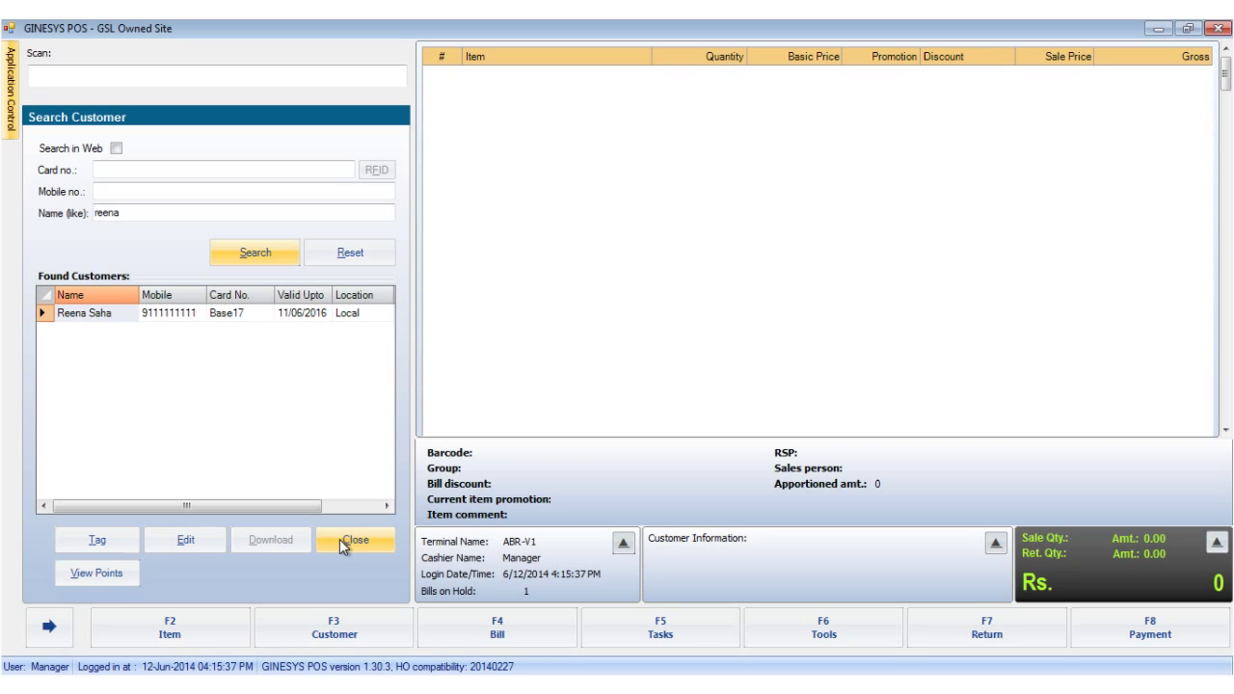
pyautogui.click(132, 578)
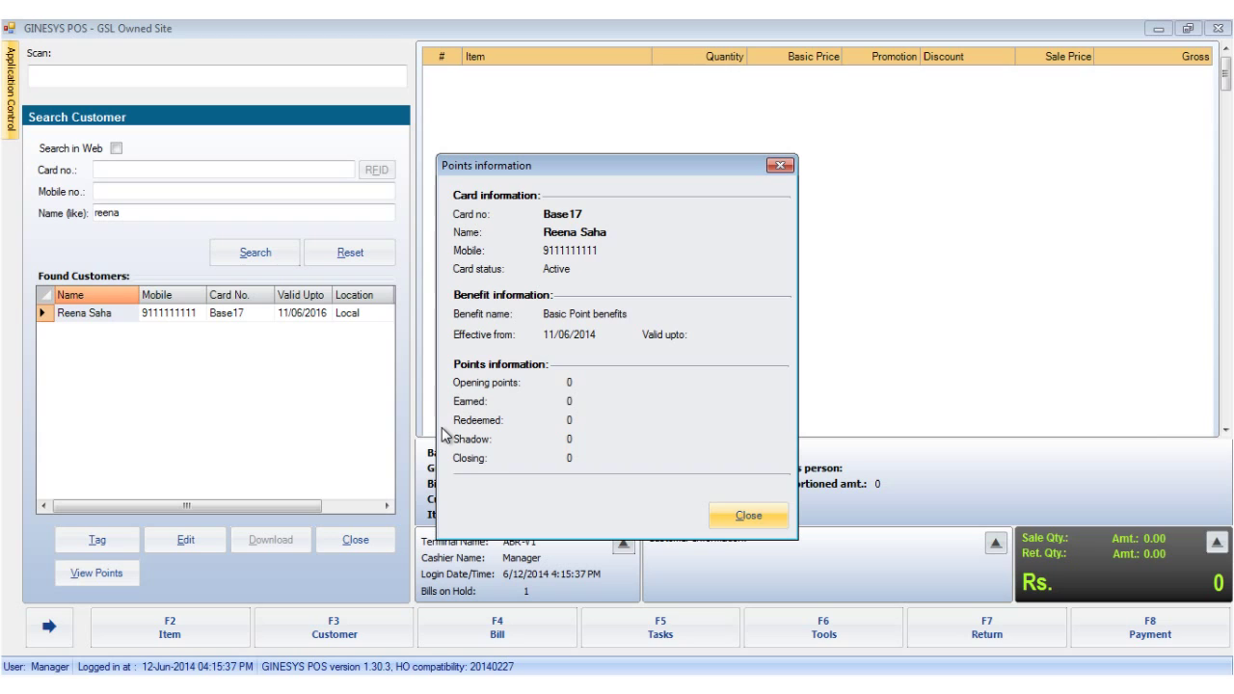
pyautogui.click(738, 520)
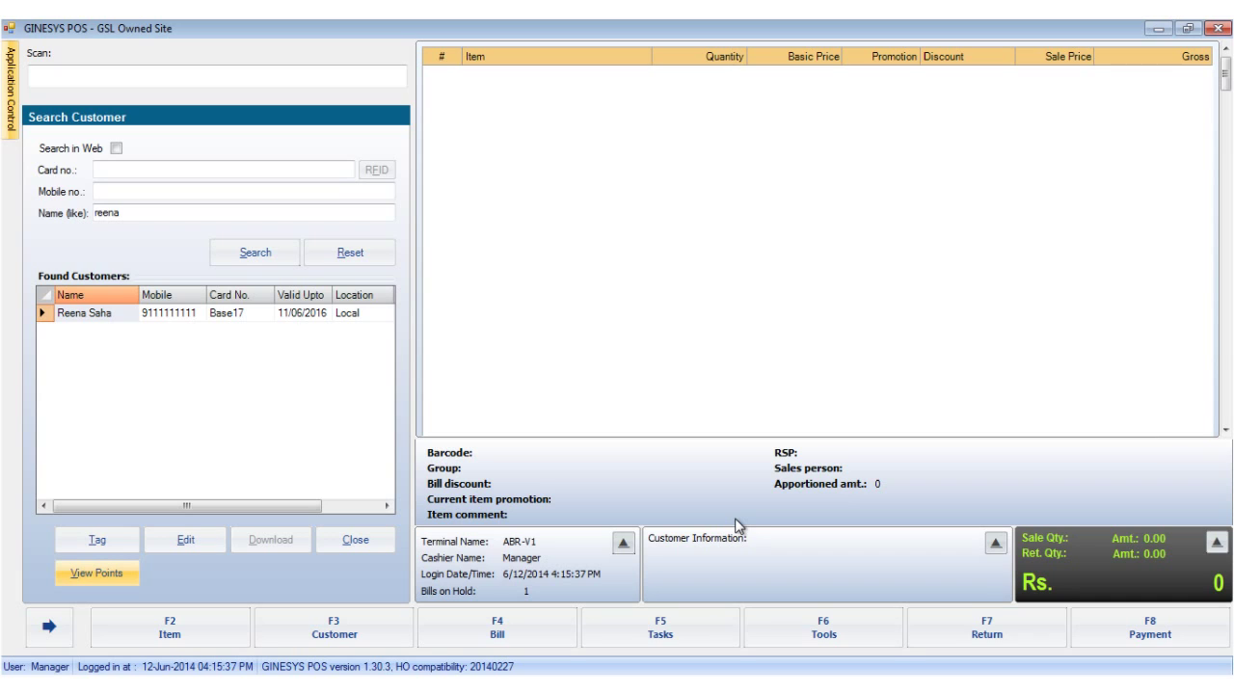
# - Reset the search, tick Search in Web, and search by another customer's first name
pyautogui.click(349, 258)
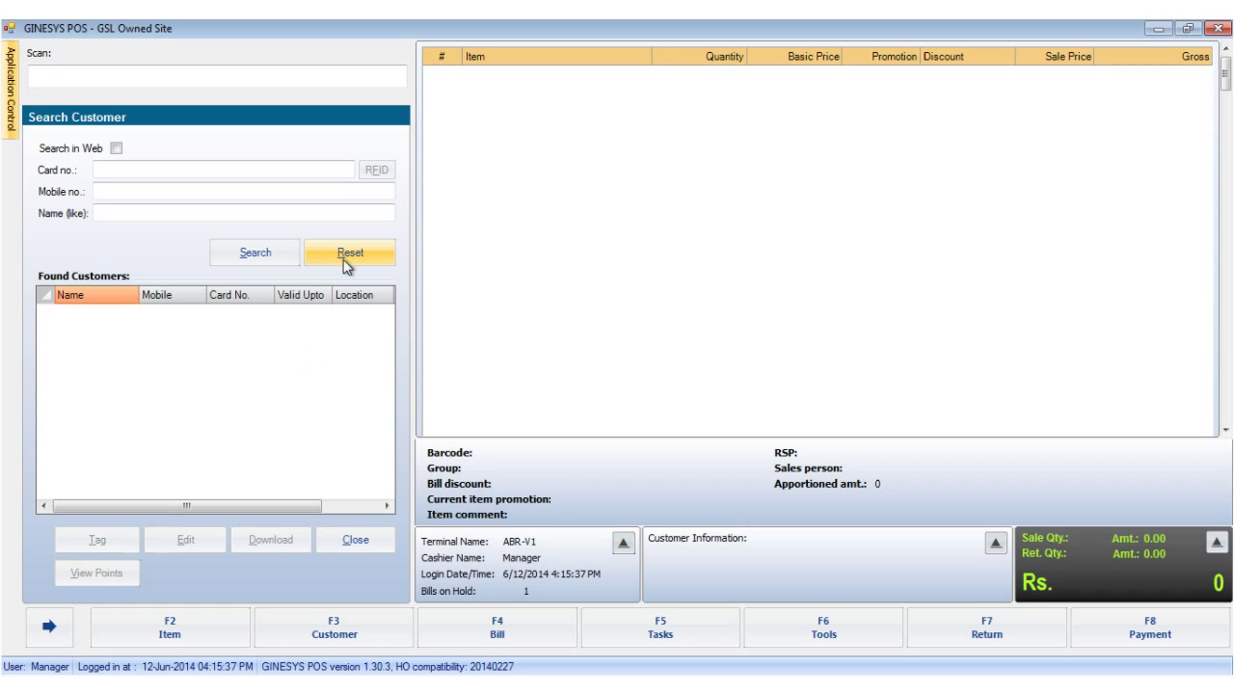
pyautogui.click(115, 151)
pyautogui.press('Tab')
pyautogui.press('Tab')
pyautogui.press('Tab')
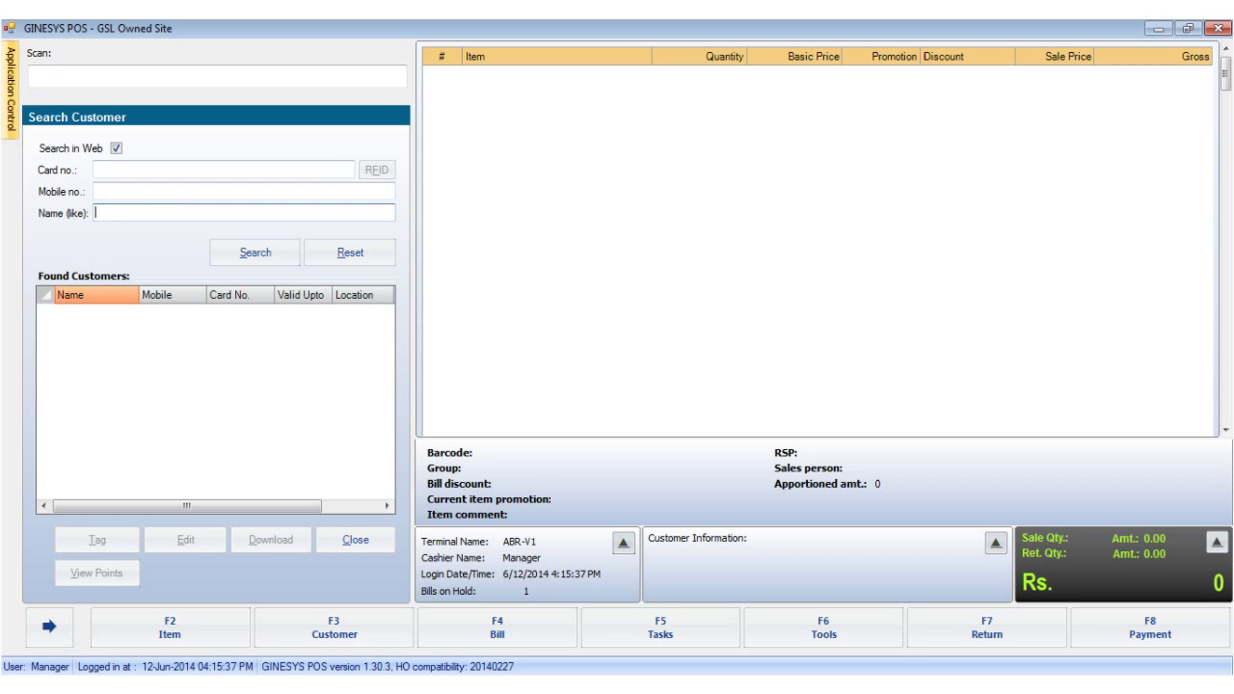
pyautogui.write('sapna')
pyautogui.click(237, 244)
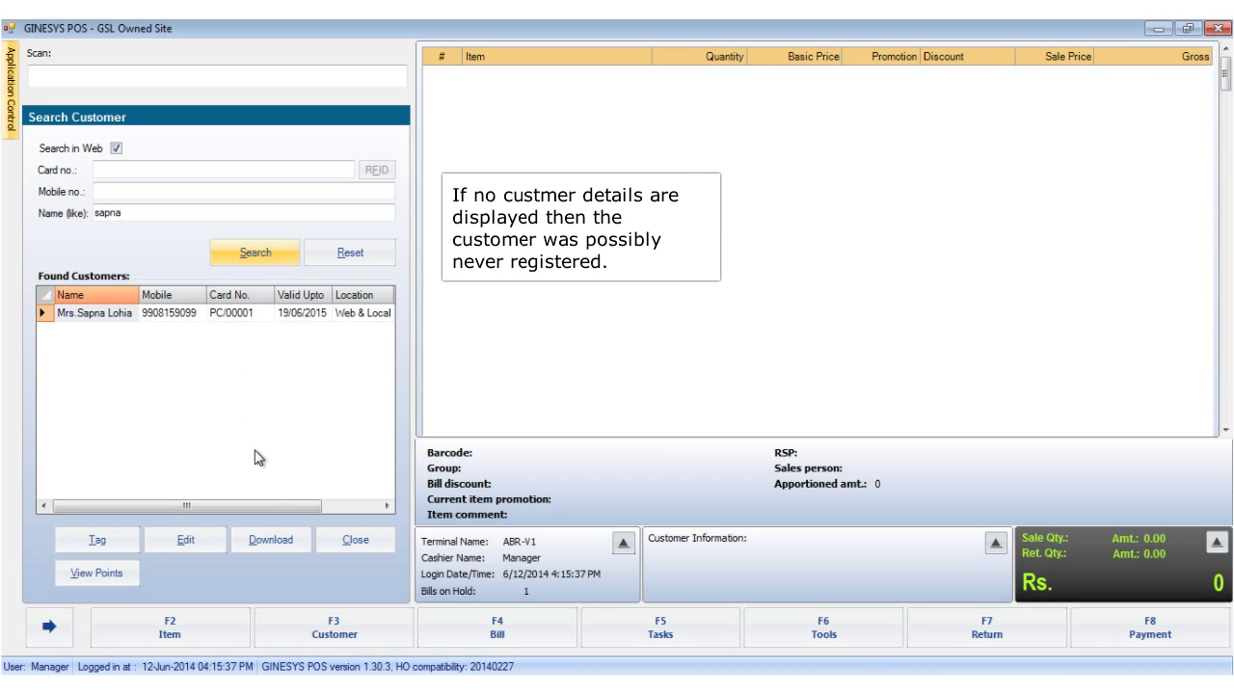
# - Download the found web customer to the store and tag her to the current bill
pyautogui.click(272, 541)
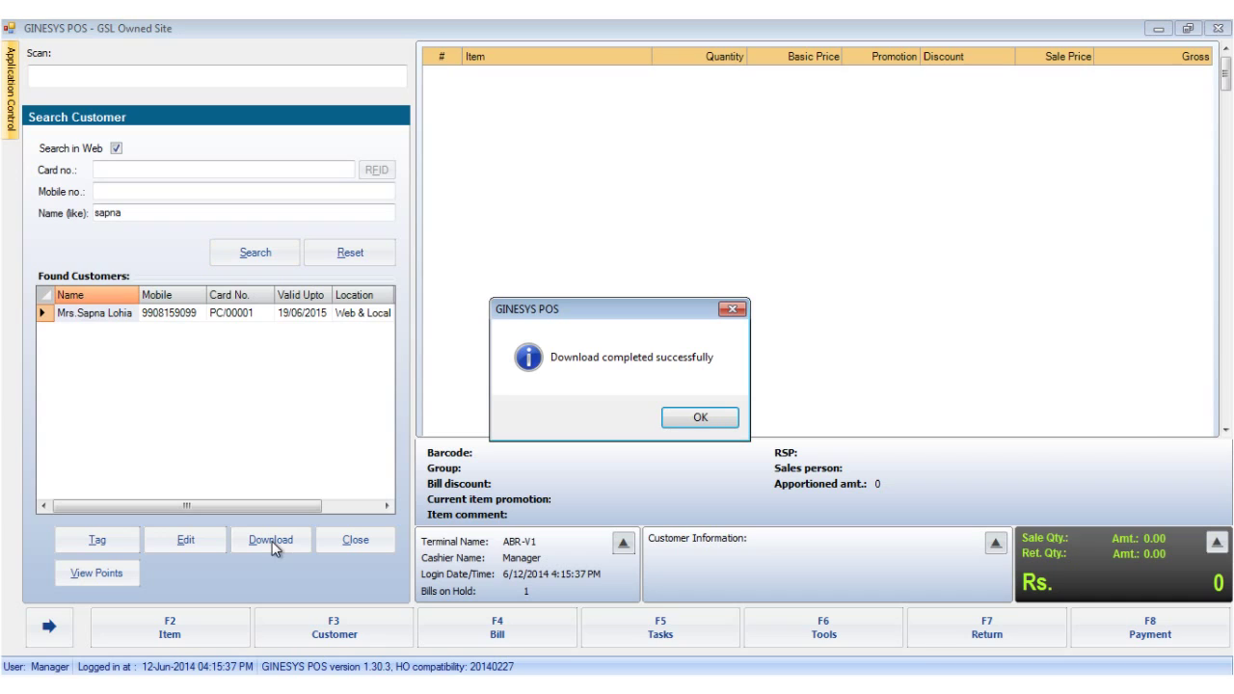
pyautogui.click(704, 419)
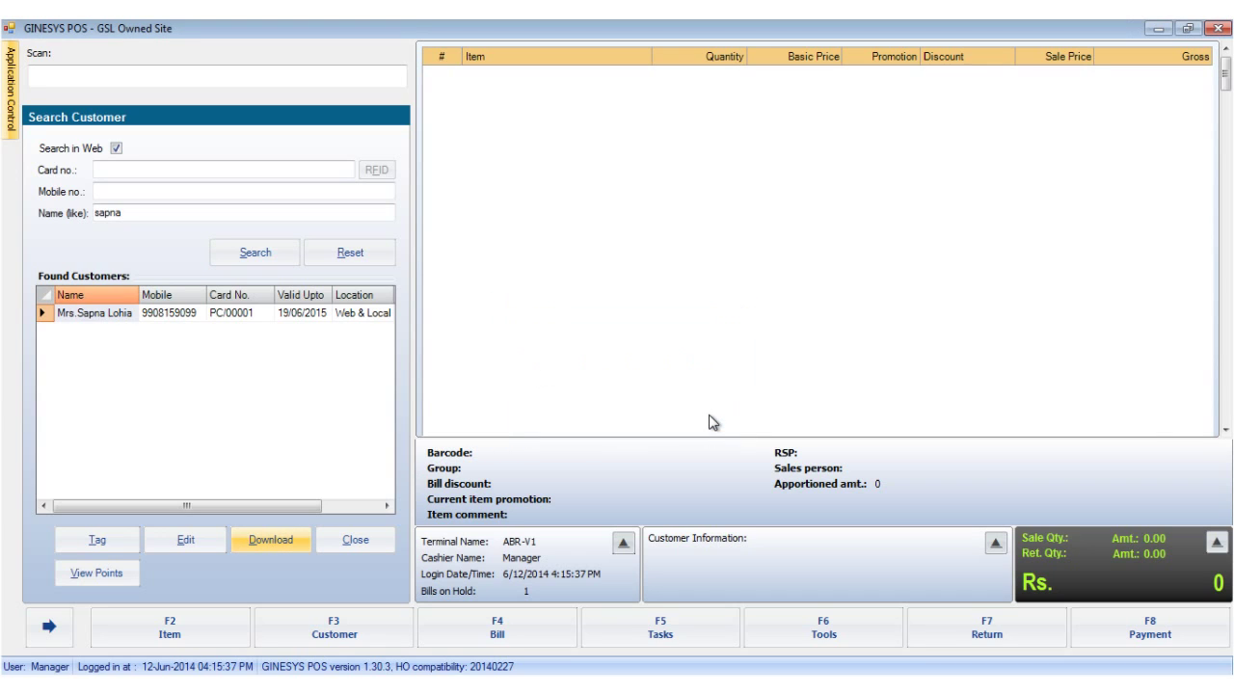
pyautogui.click(107, 311)
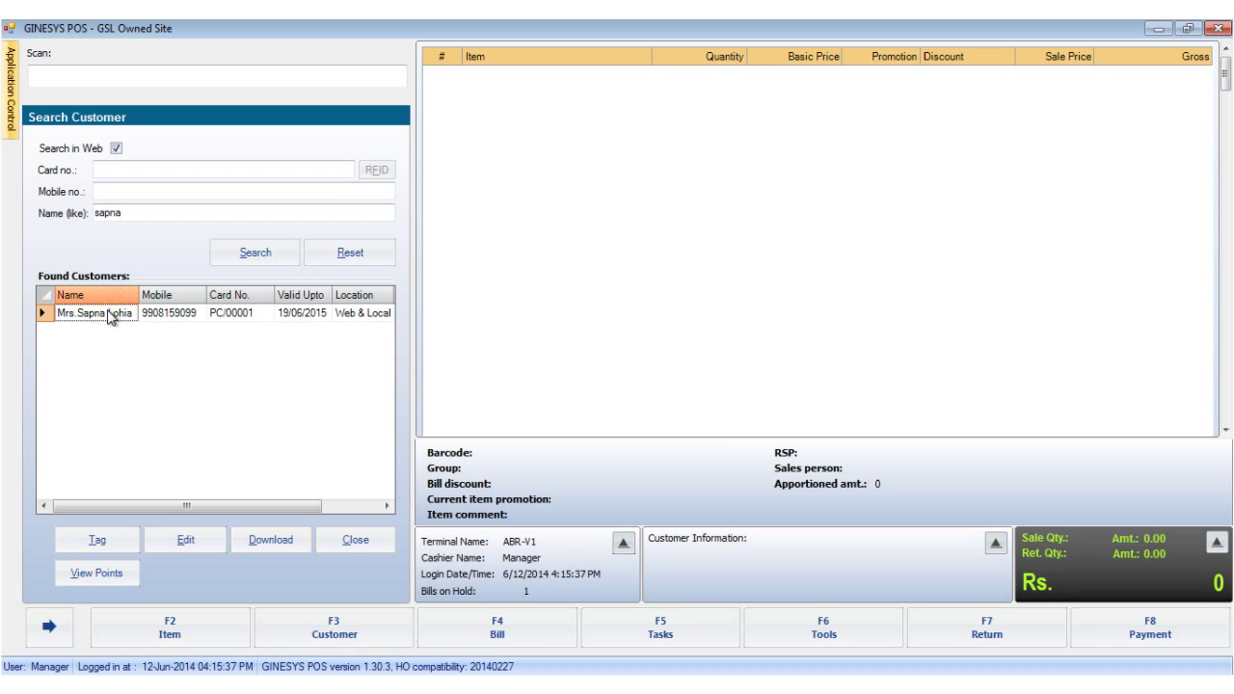
pyautogui.click(90, 541)
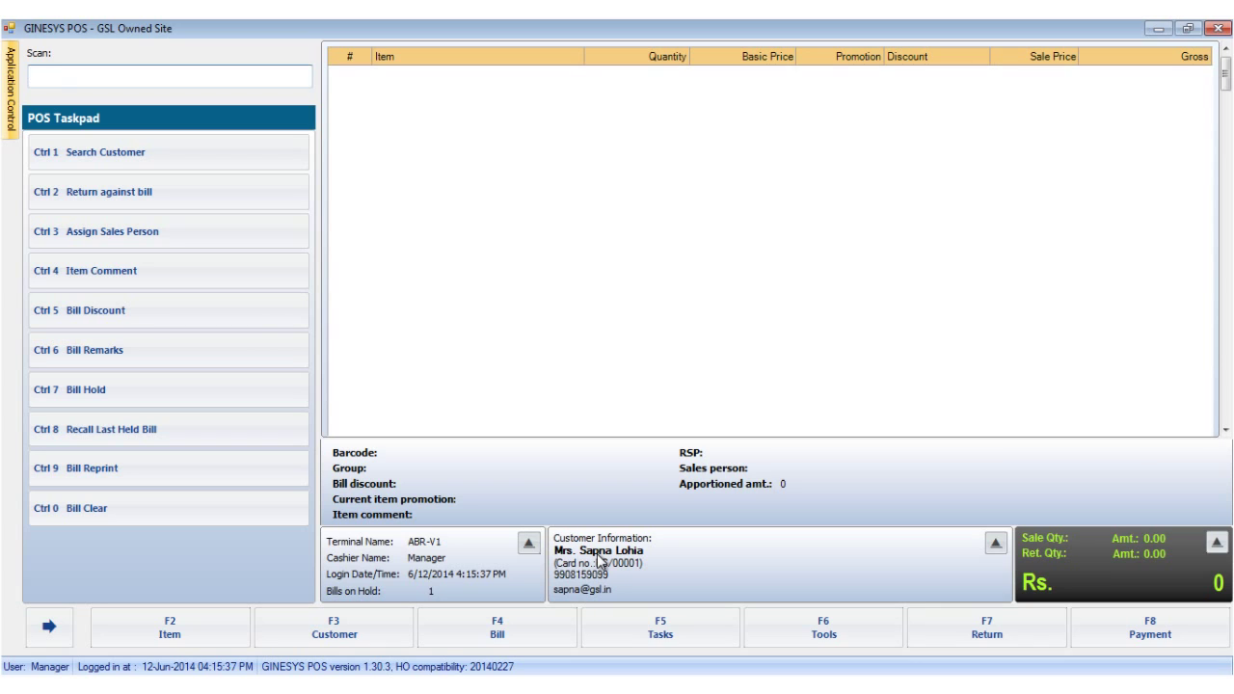
# - Clear the tagged customer from the bill via F3 Customer > Clear Customer
pyautogui.click(365, 624)
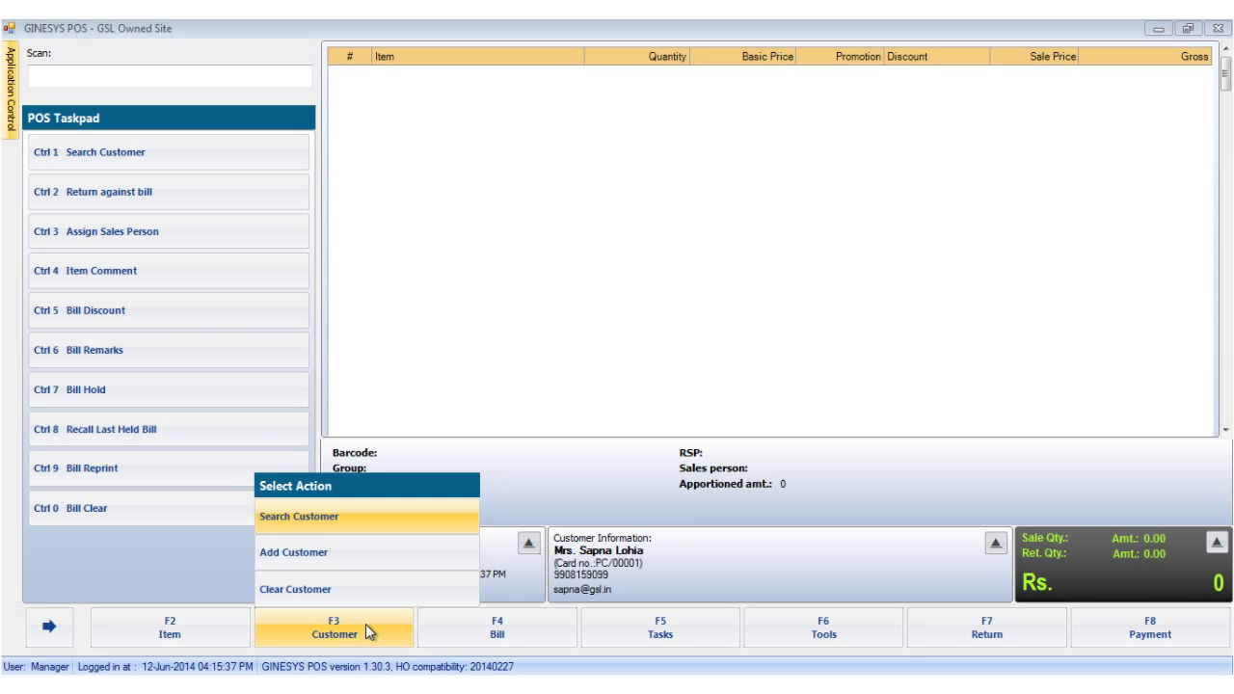
pyautogui.click(364, 592)
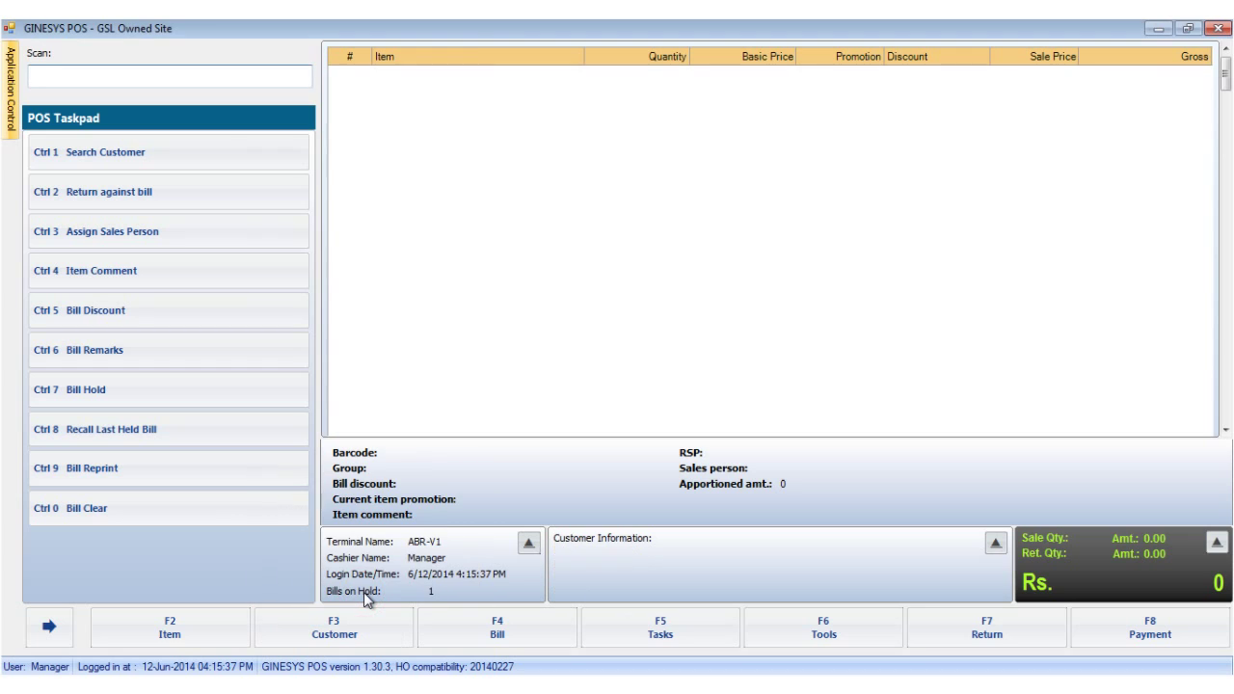